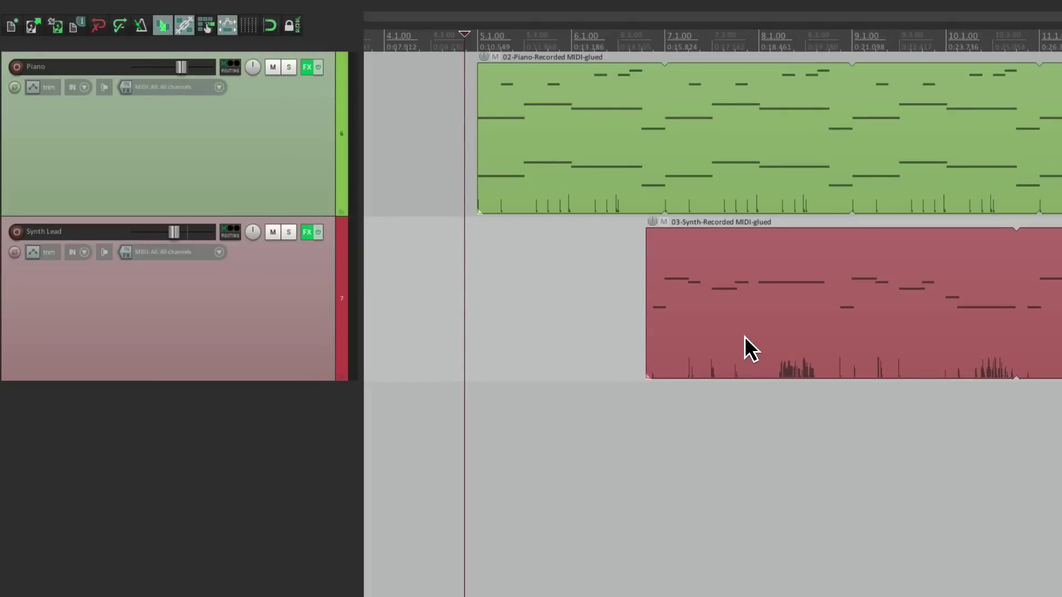
- Play the project briefly, then stop playback
key("space")
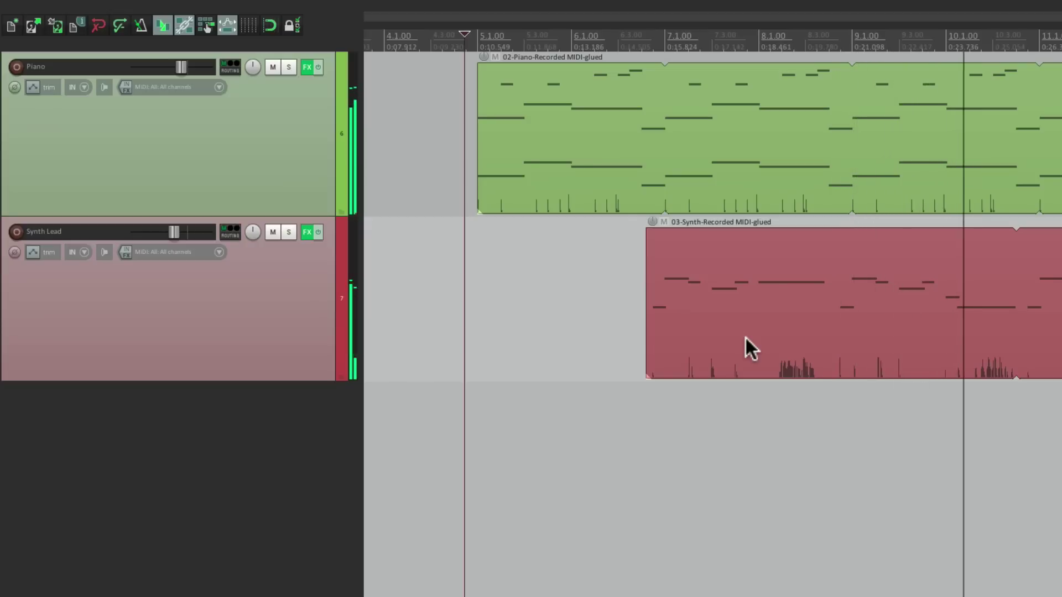
key("space")
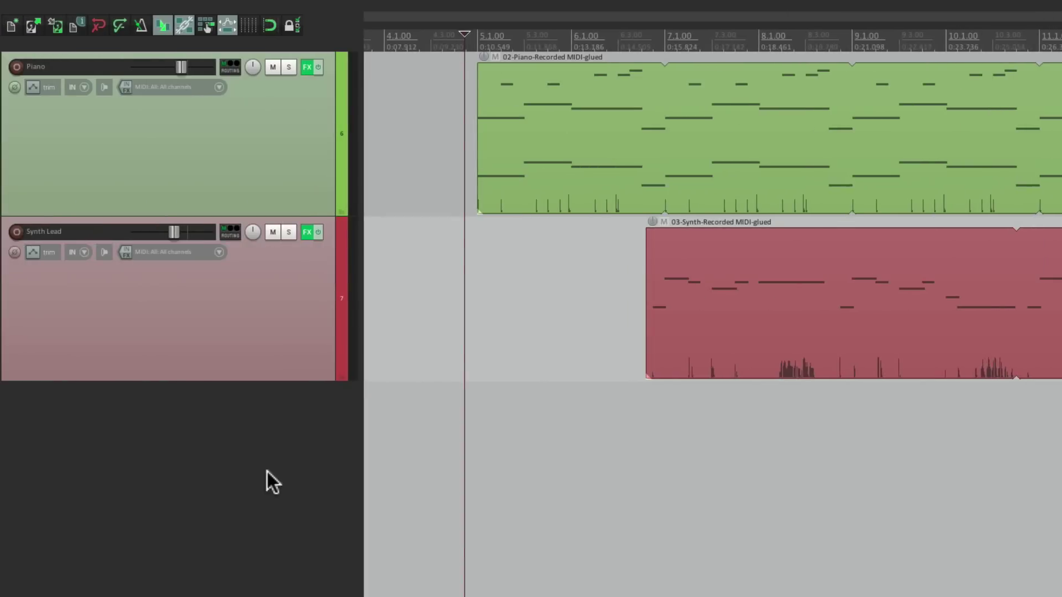
- Name the new empty track 'Drum Machine'
double_click(267, 471)
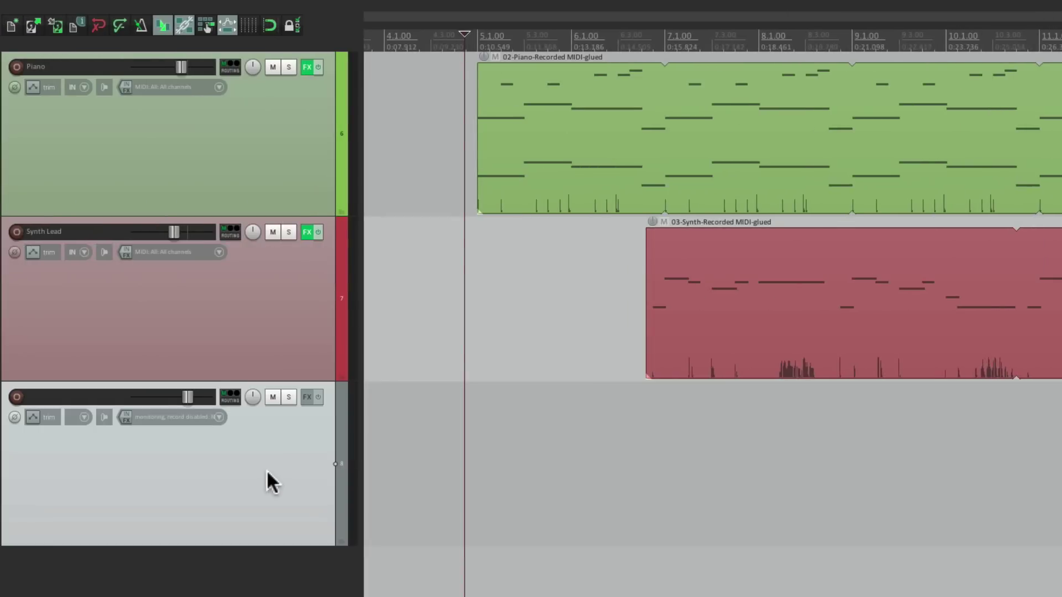
double_click(93, 394)
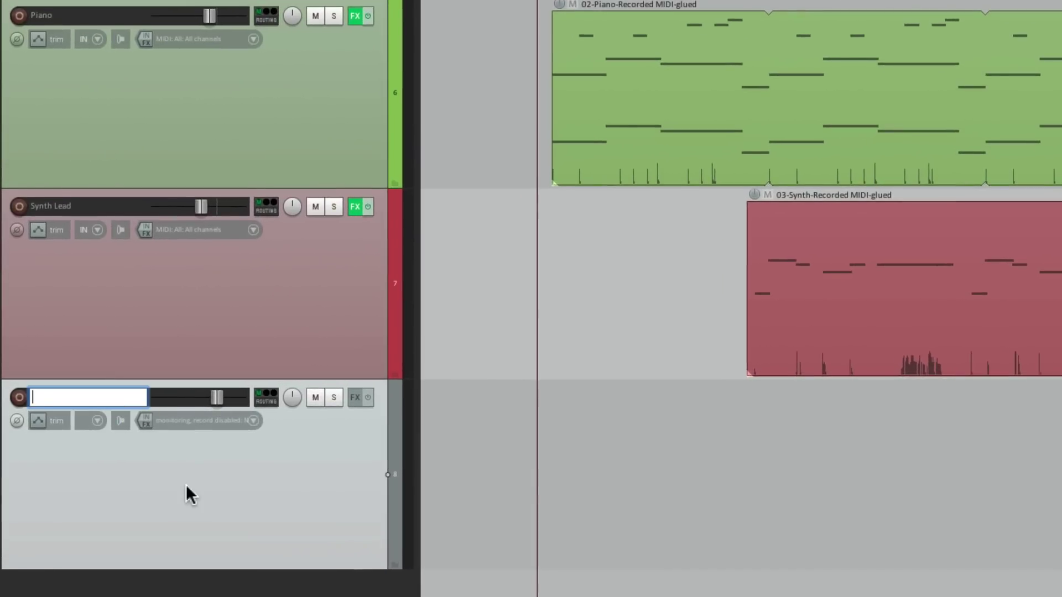
type("Drum Machine")
key("Return")
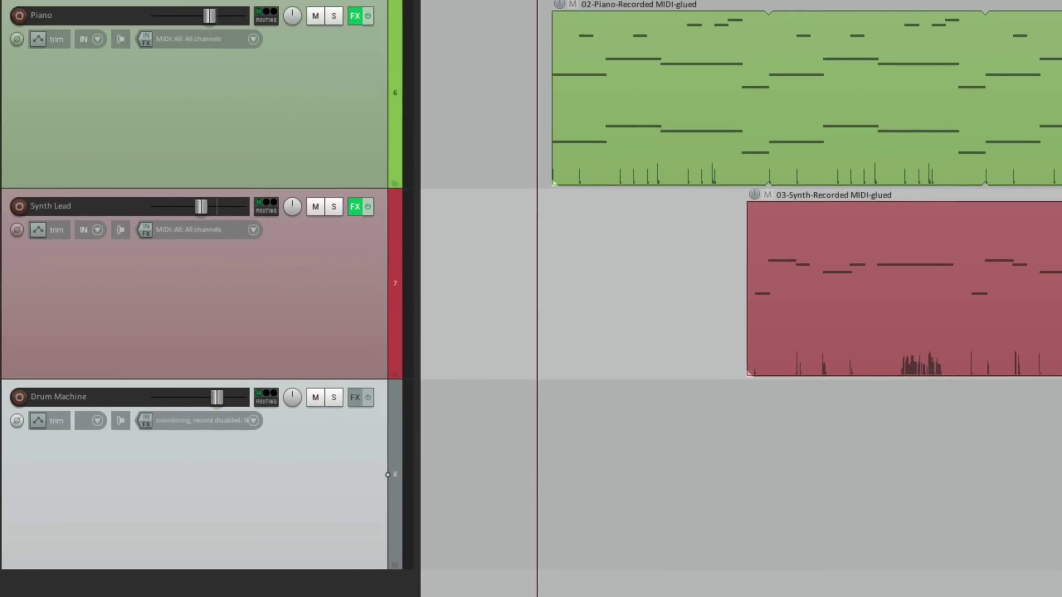
- Set the Drum Machine track's input to stereo Input 5/Input 6 and arm it for recording
left_click(253, 422)
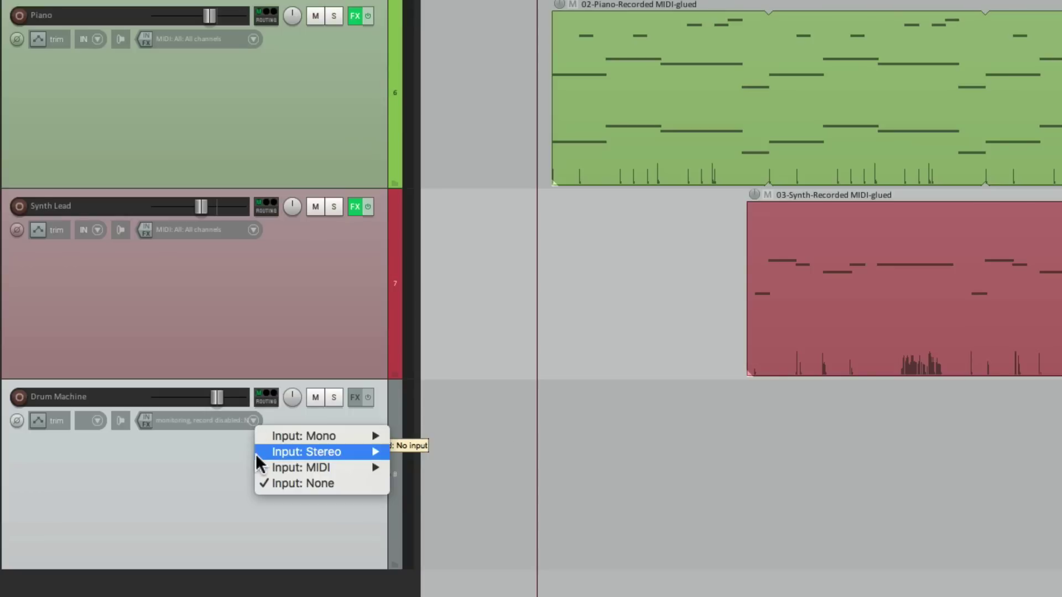
mouse_move(344, 452)
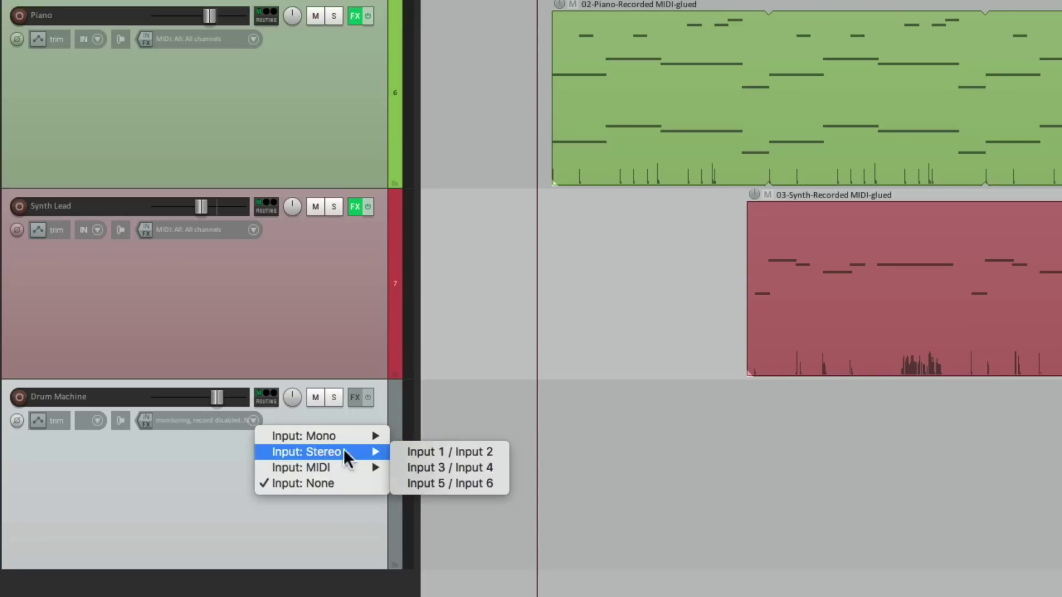
left_click(401, 485)
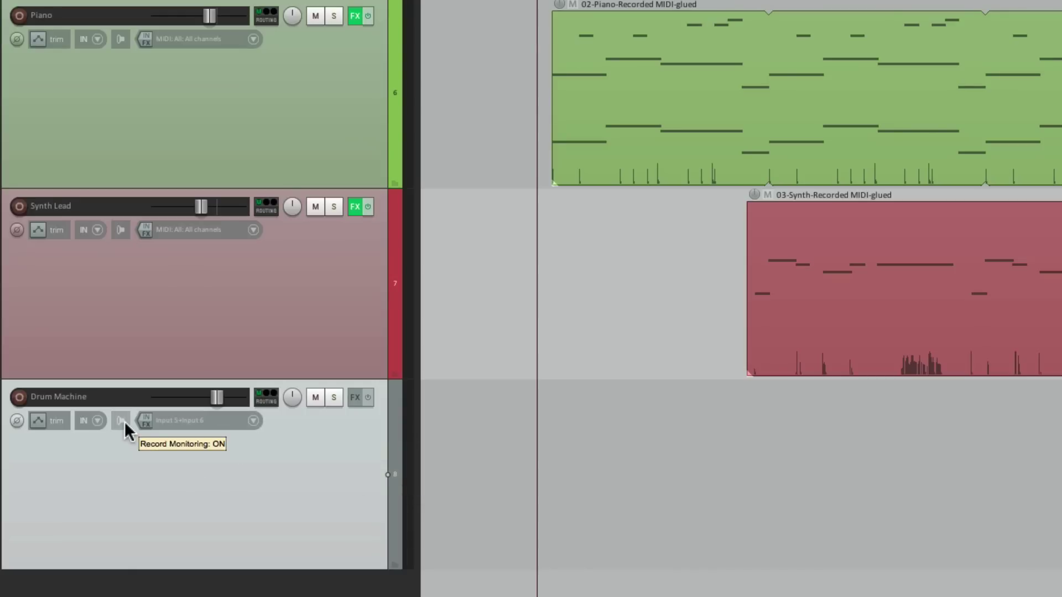
left_click(19, 397)
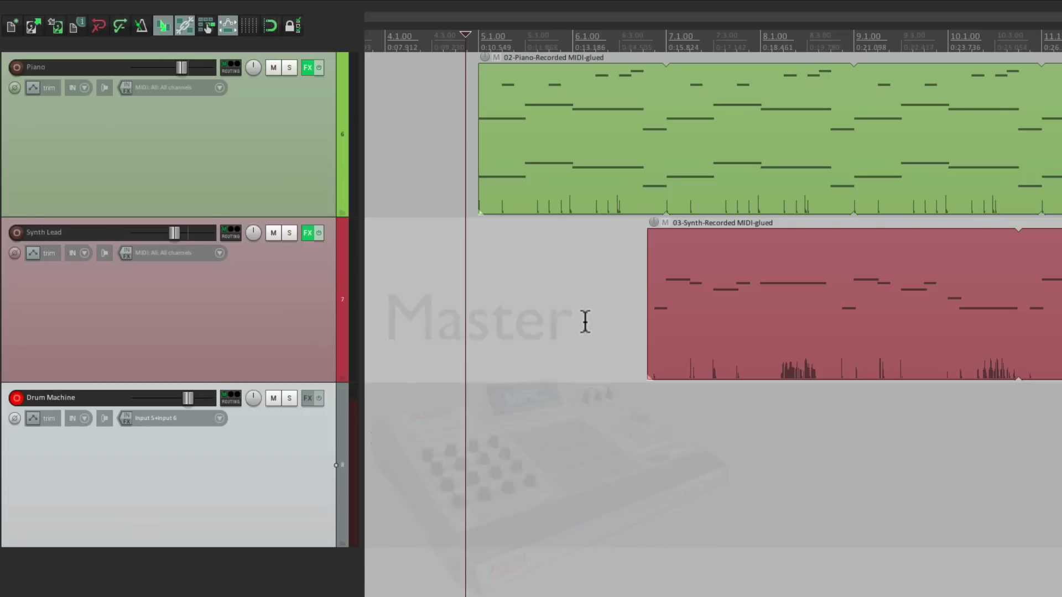
- Tick Enable synchronization and use MTC: TASCAM - US-144 MKII - MIDI as the timecode input
left_click(368, 9)
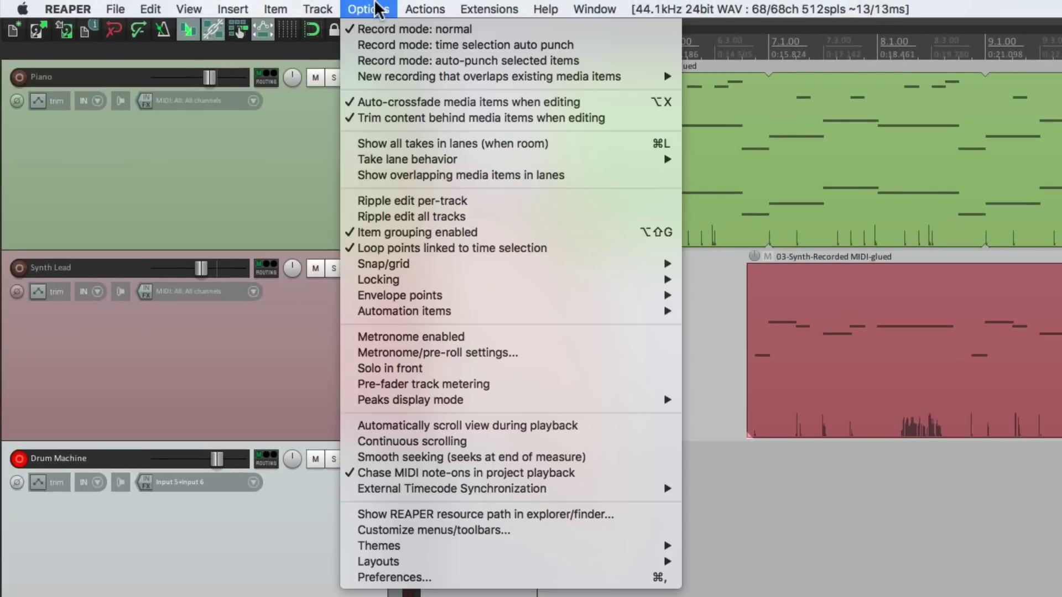
mouse_move(354, 493)
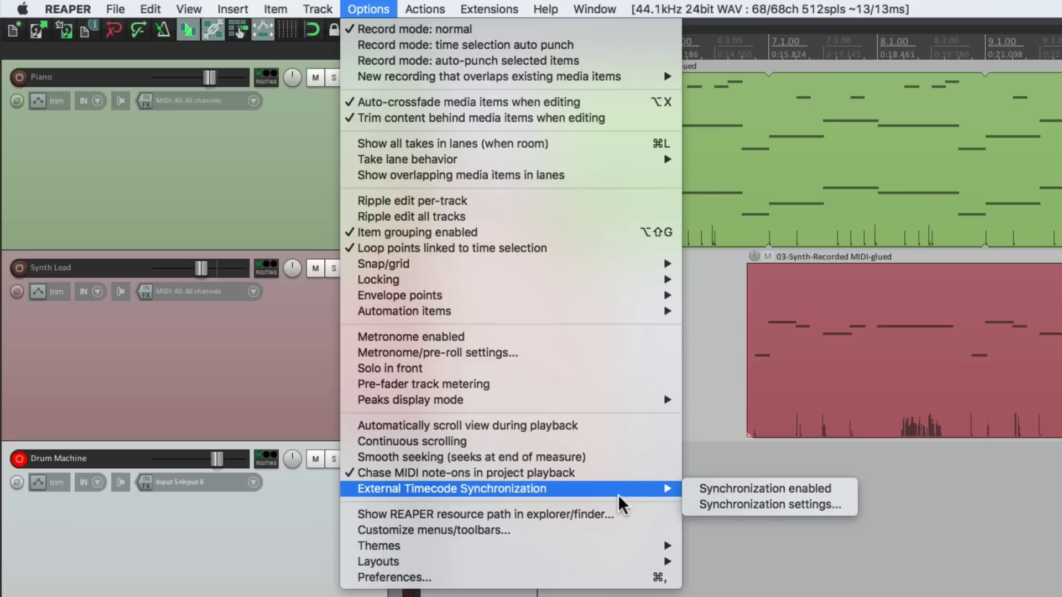
left_click(700, 506)
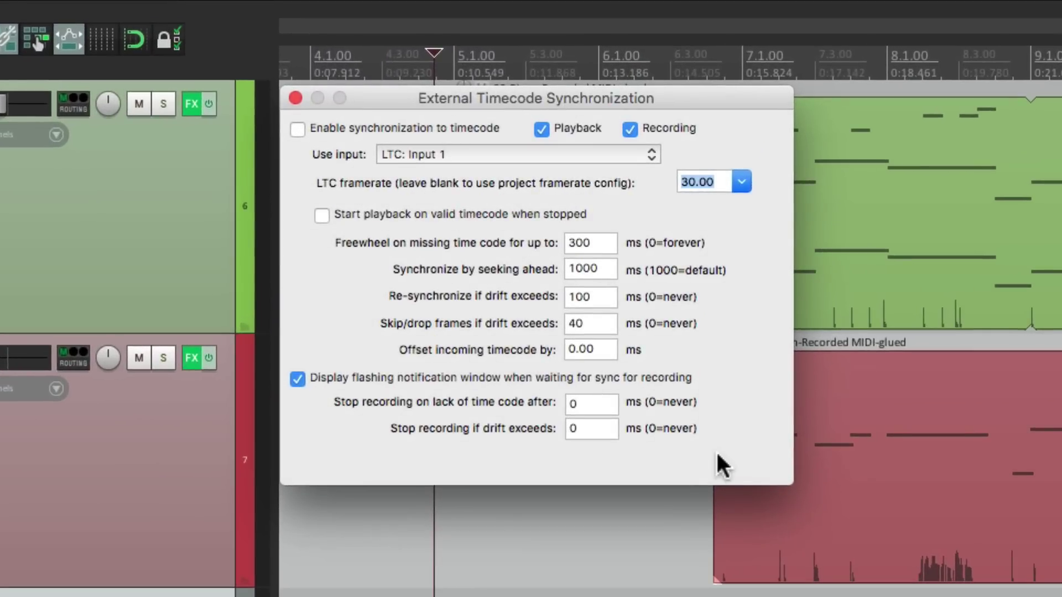
left_click(298, 129)
left_click(460, 154)
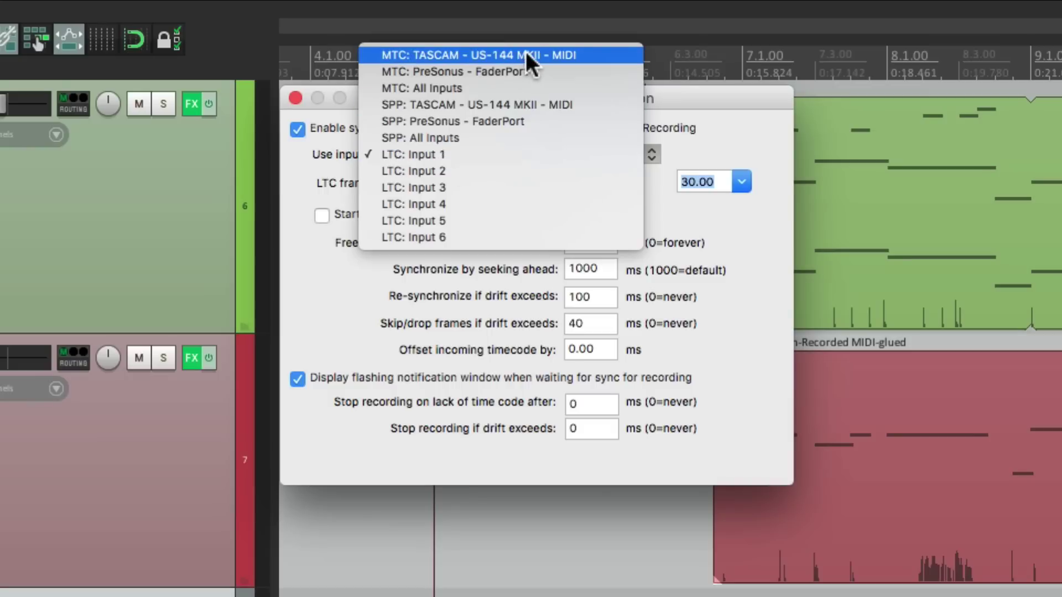
left_click(591, 48)
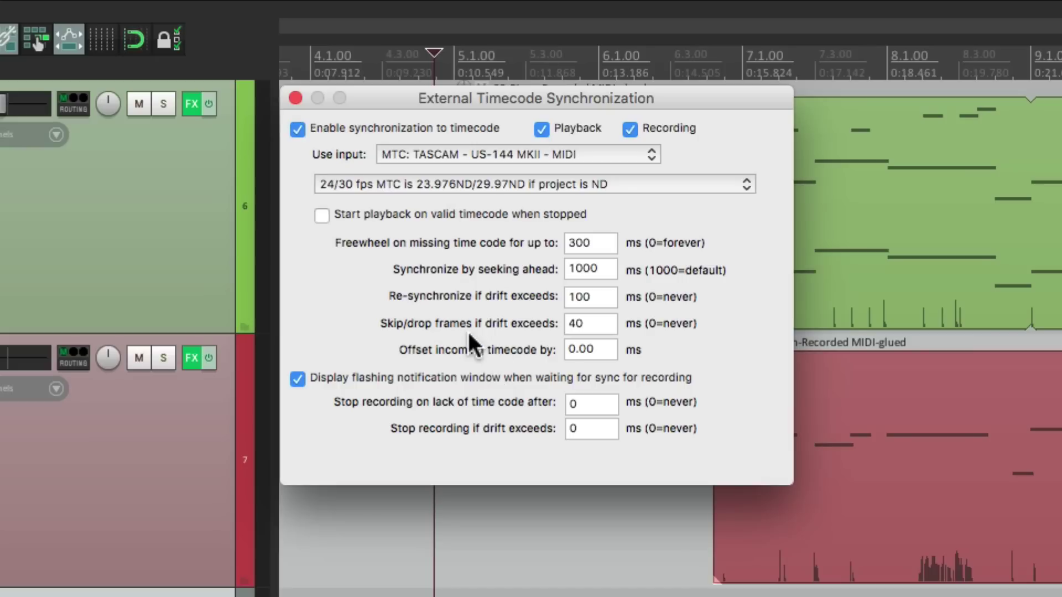
- Leave the incoming timecode offset at 0.00 and close the synchronization settings
double_click(597, 351)
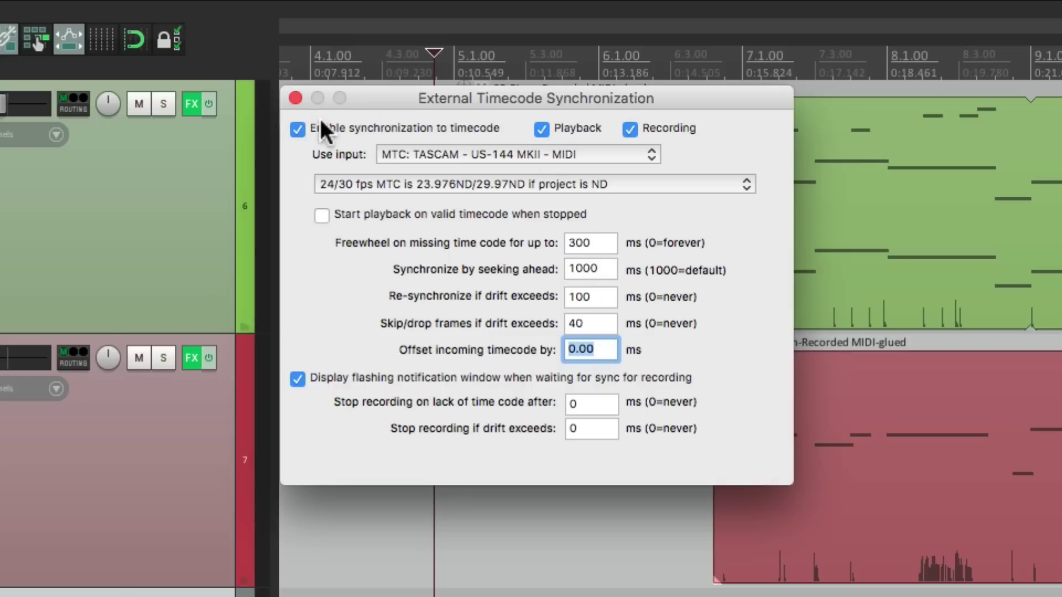
left_click(298, 100)
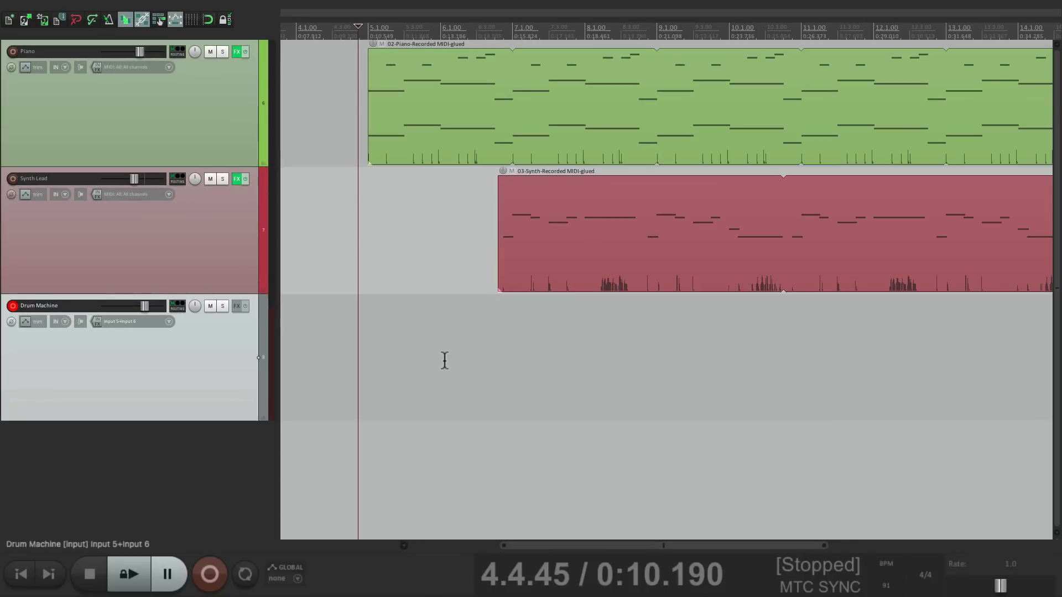
- Start playback so the transport shows Waiting for TC
key("space")
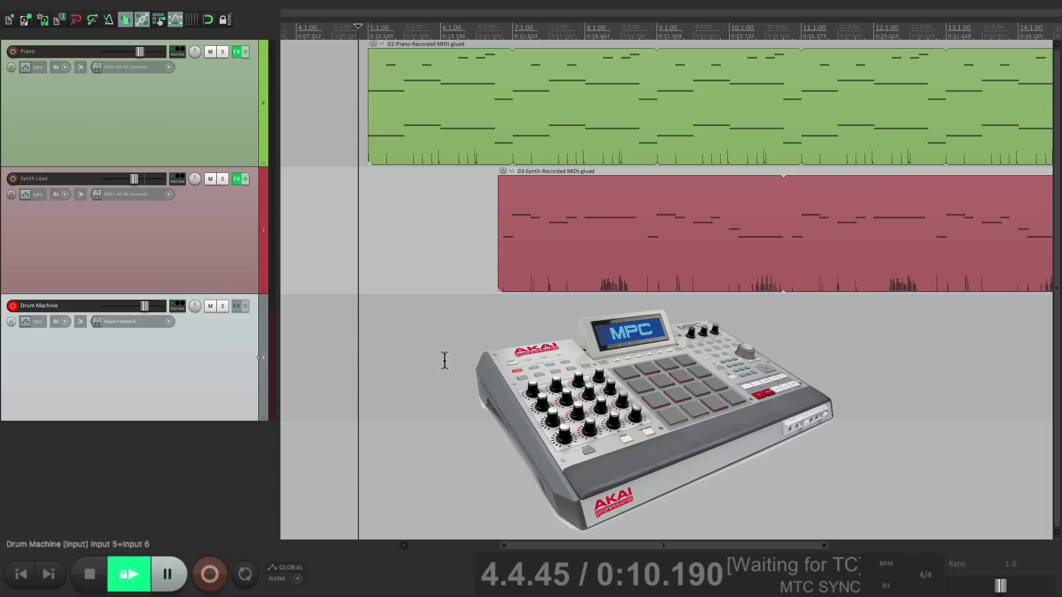
- Scroll back to bar 1 and set the play position to 2.4.37
scroll(445, 361, "left", 5)
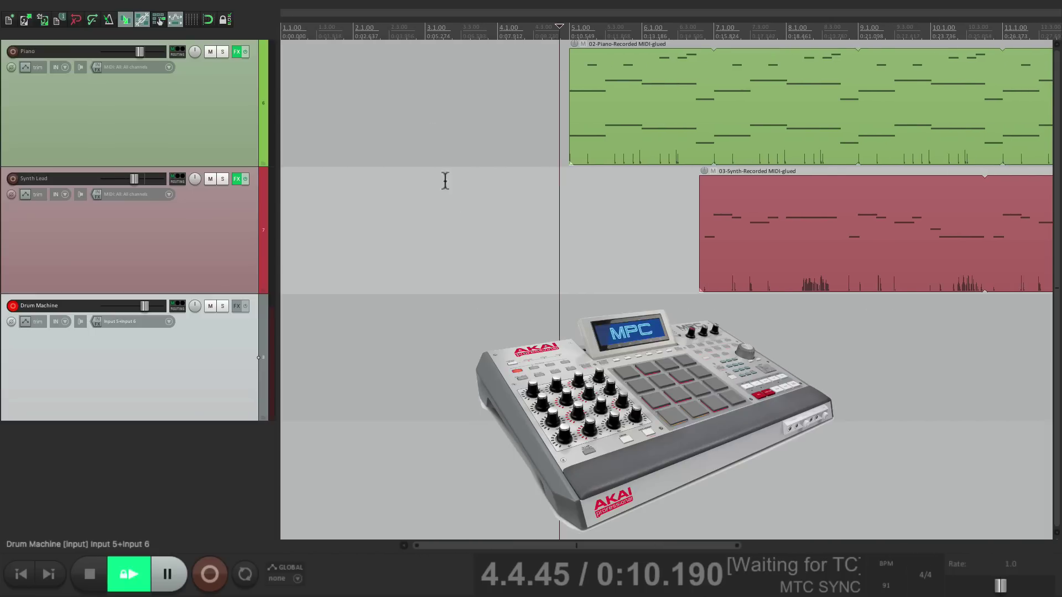
left_click(414, 33)
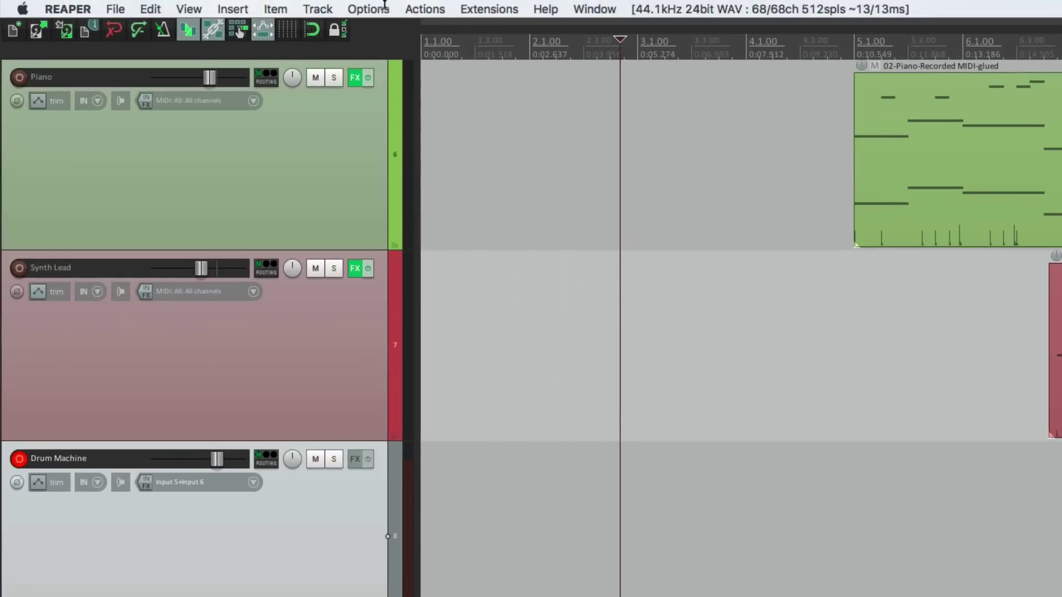
- Reopen the Synchronization settings from Options and select the Offset incoming timecode field
left_click(384, 7)
mouse_move(669, 489)
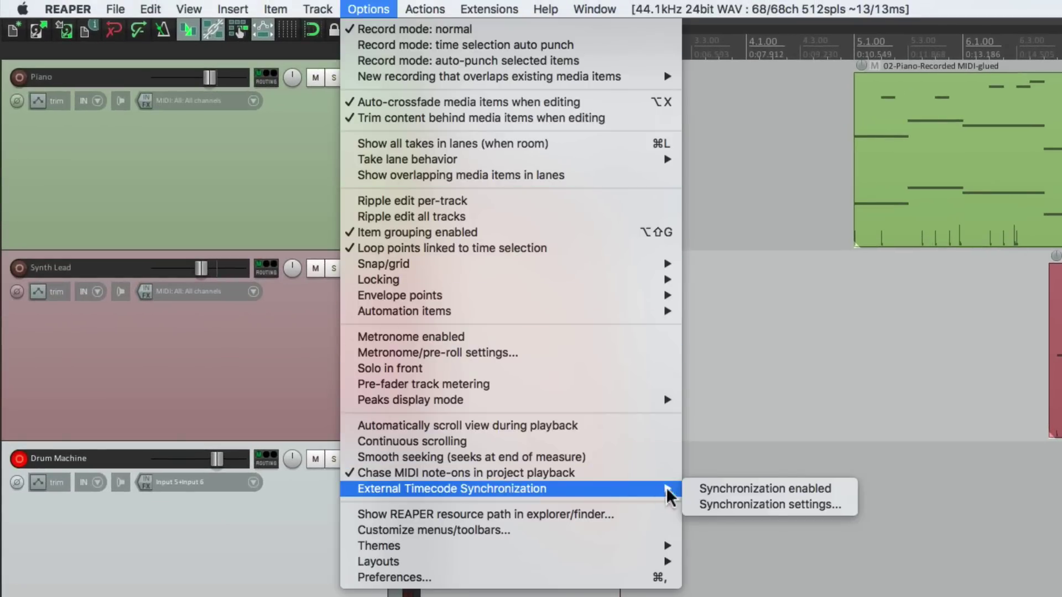
left_click(695, 512)
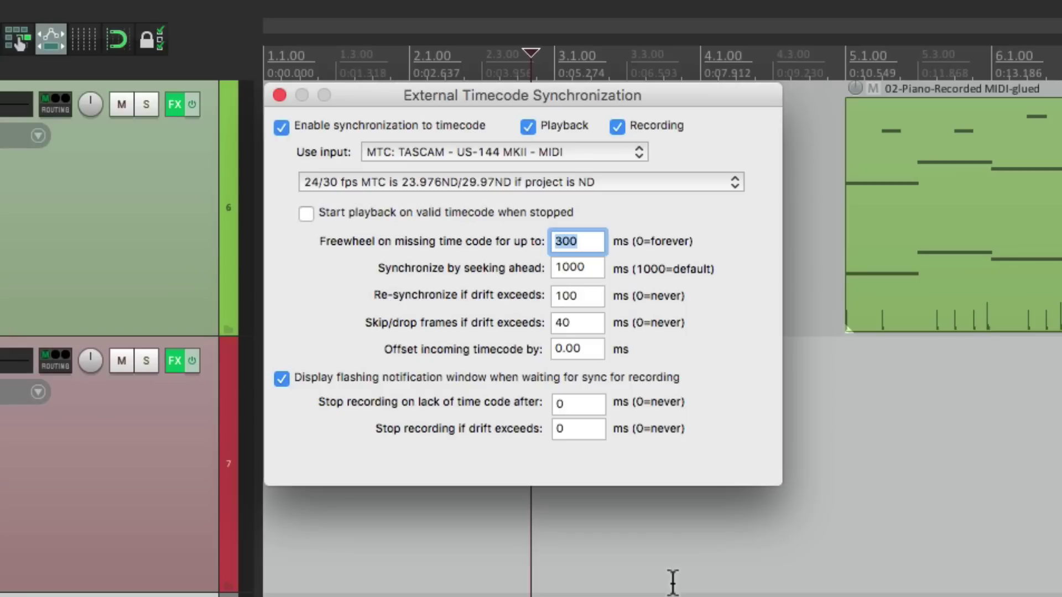
left_click(587, 349)
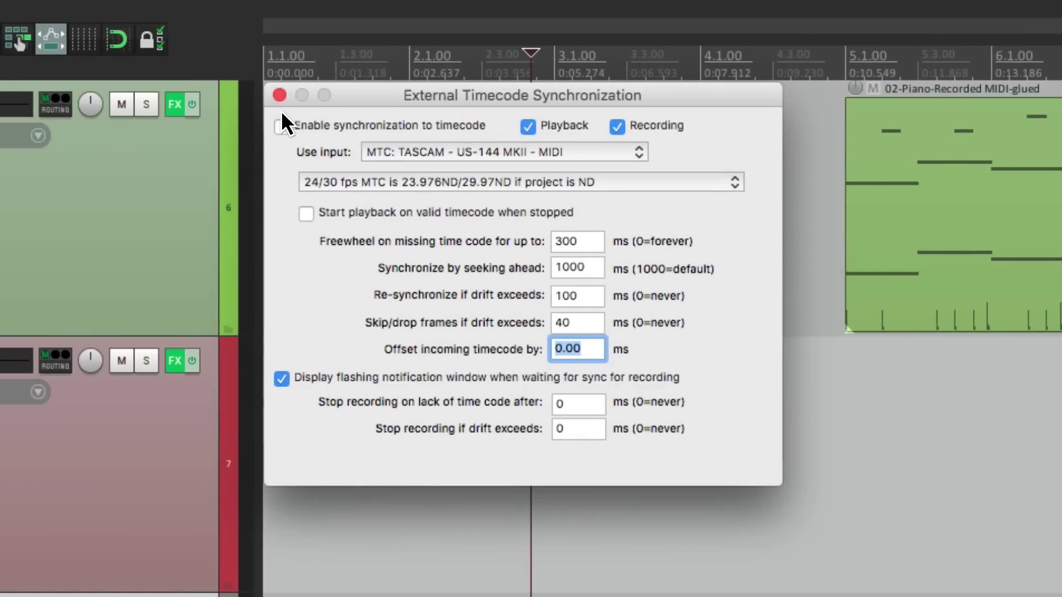
- Close the sync dialog with 'Enable synchronization to timecode' left unchecked
left_click(280, 94)
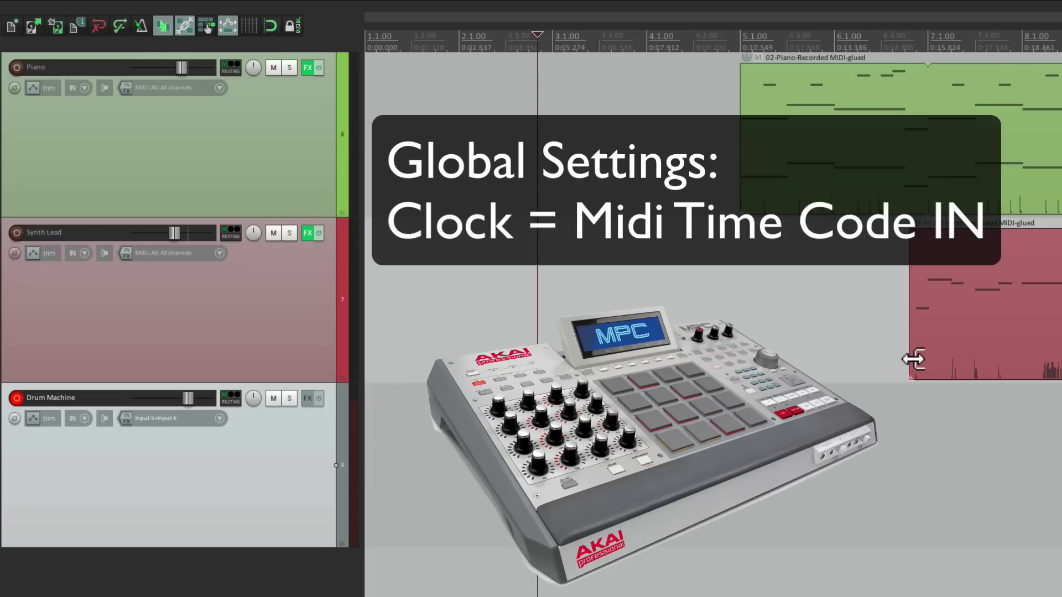
- In Preferences > MIDI Devices, enable output and Send clock for the TASCAM - US-144 MKII - MIDI output
key("super+comma")
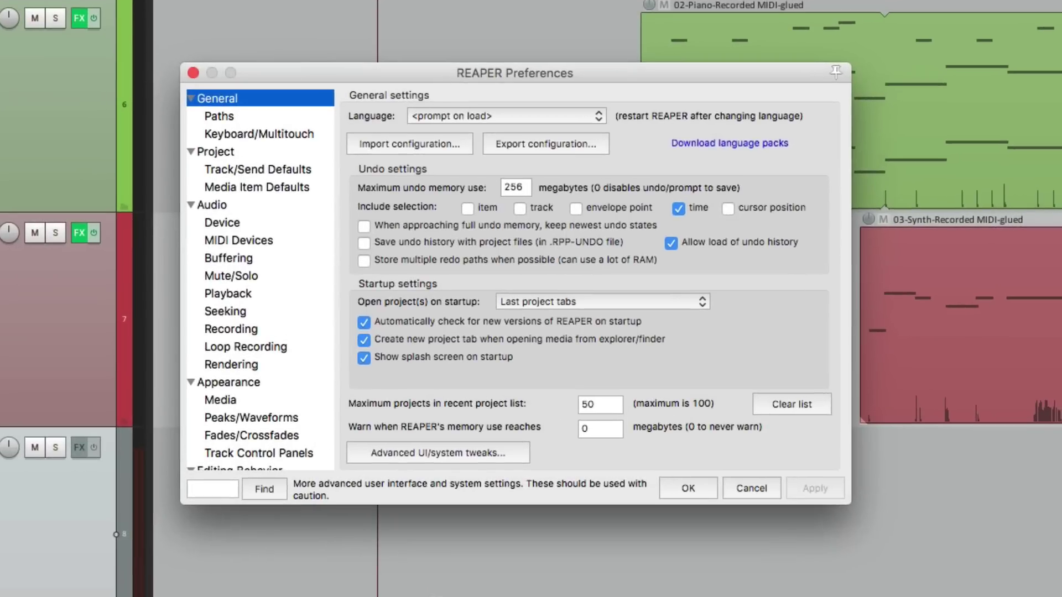
left_click(265, 242)
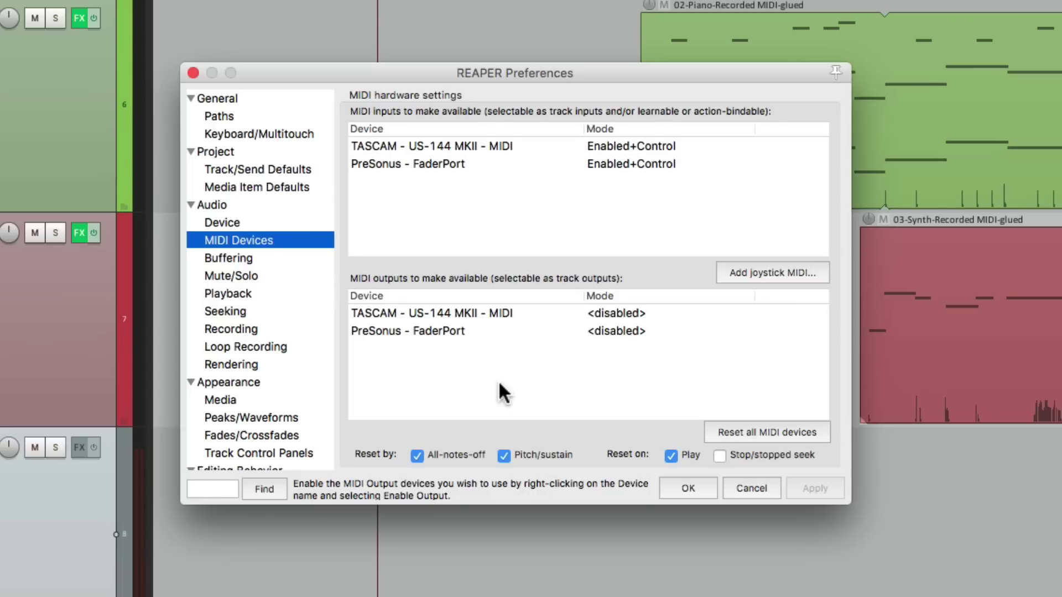
left_click(522, 313)
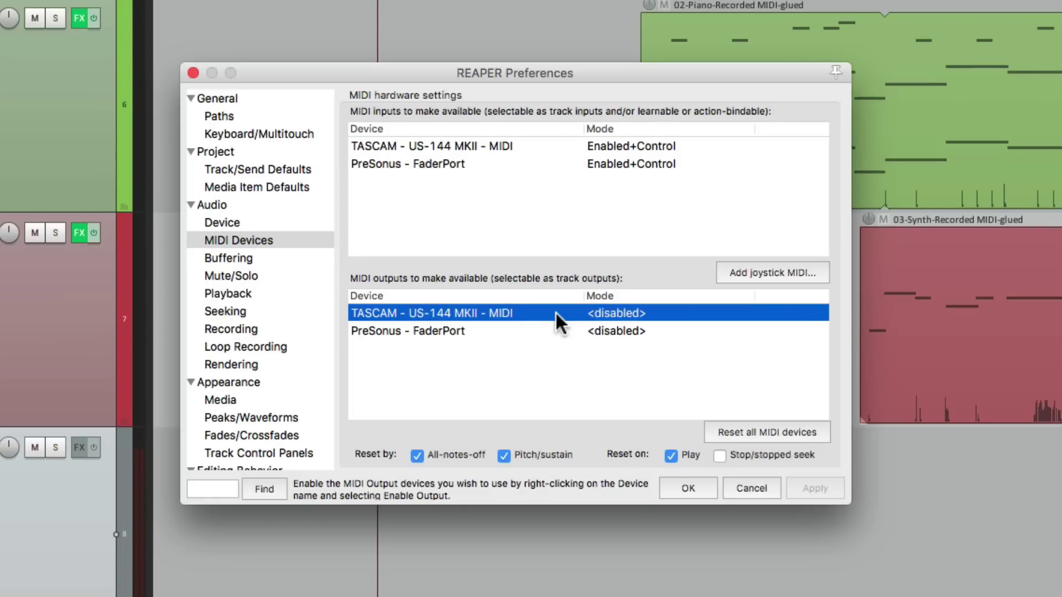
double_click(537, 314)
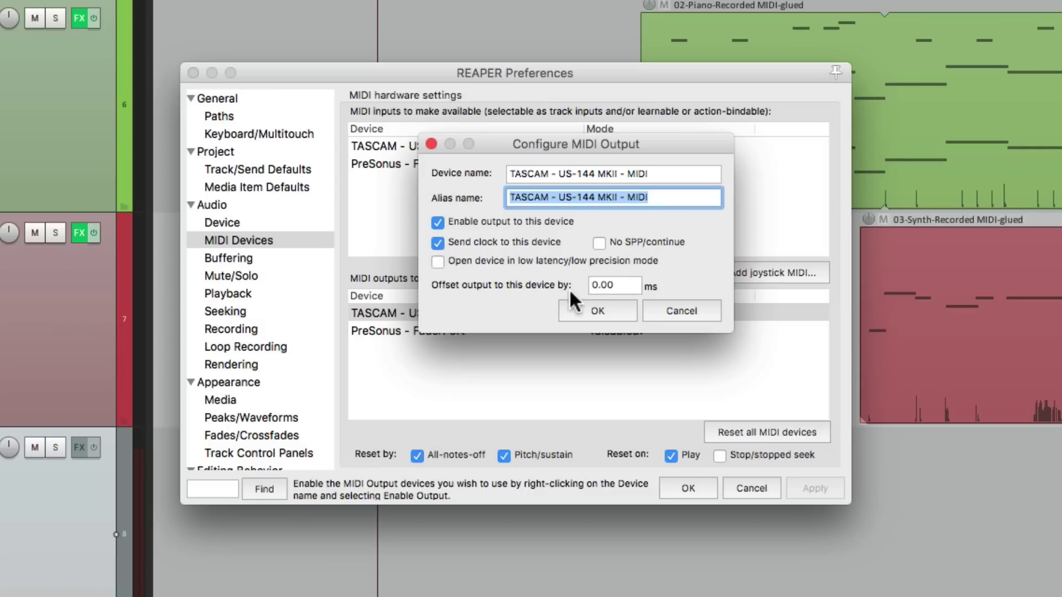
left_click(586, 309)
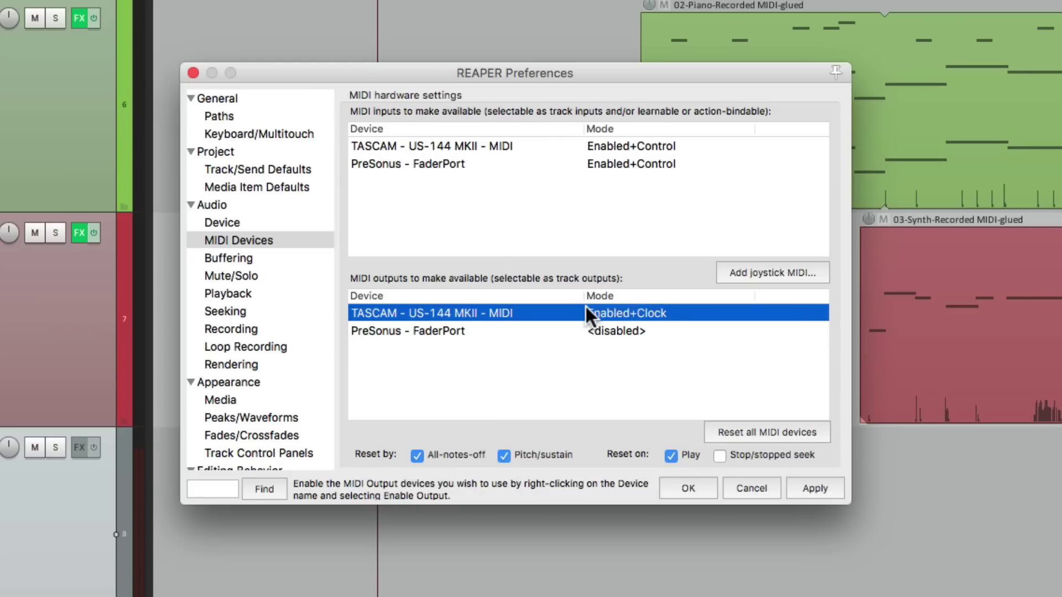
- Apply the Preferences with OK, then stop the test playback back at 2.4.37
left_click(687, 485)
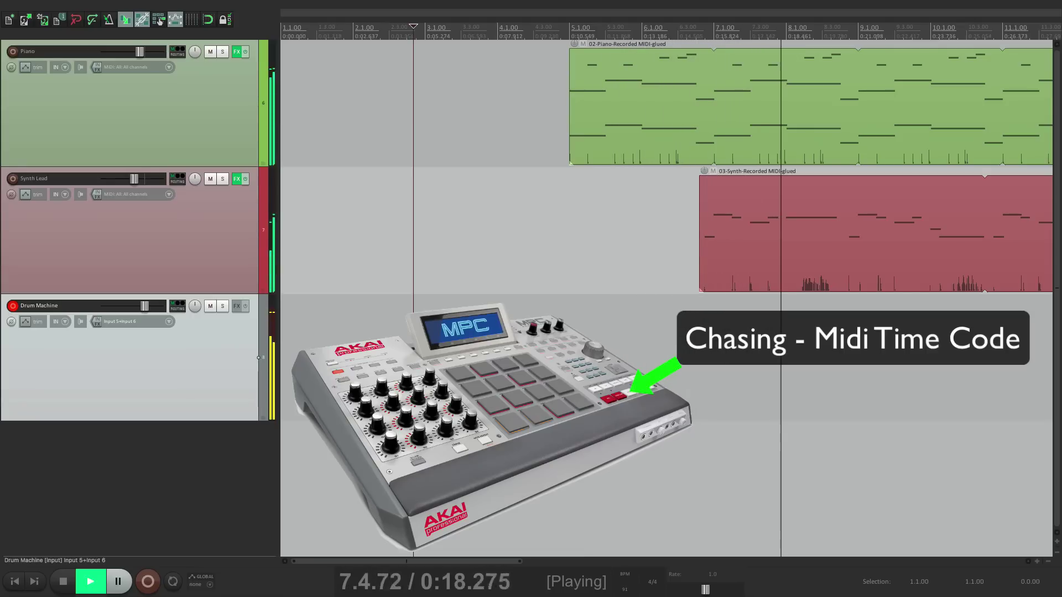
key("space")
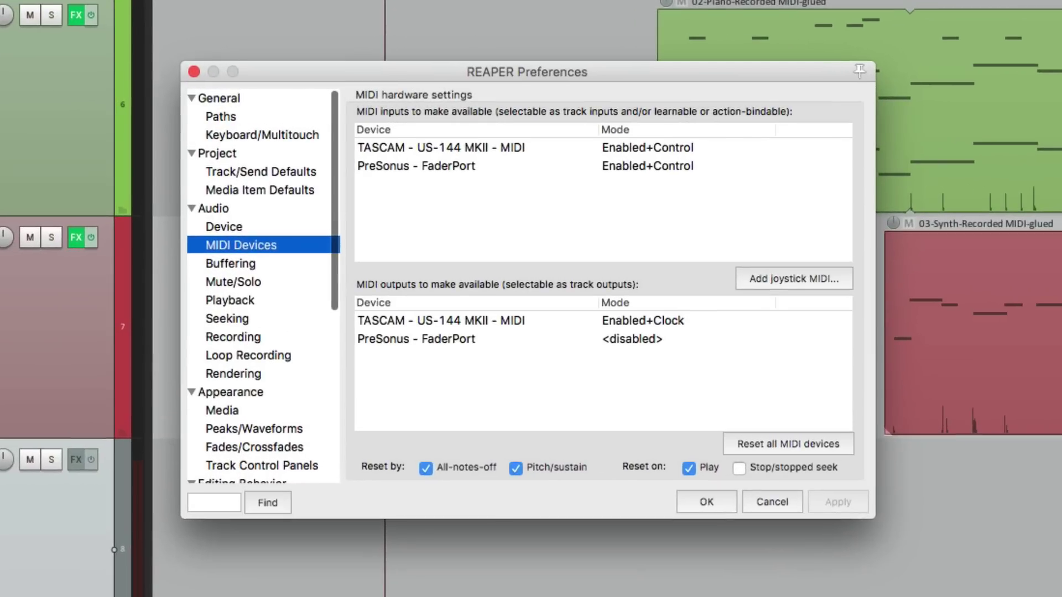
double_click(500, 313)
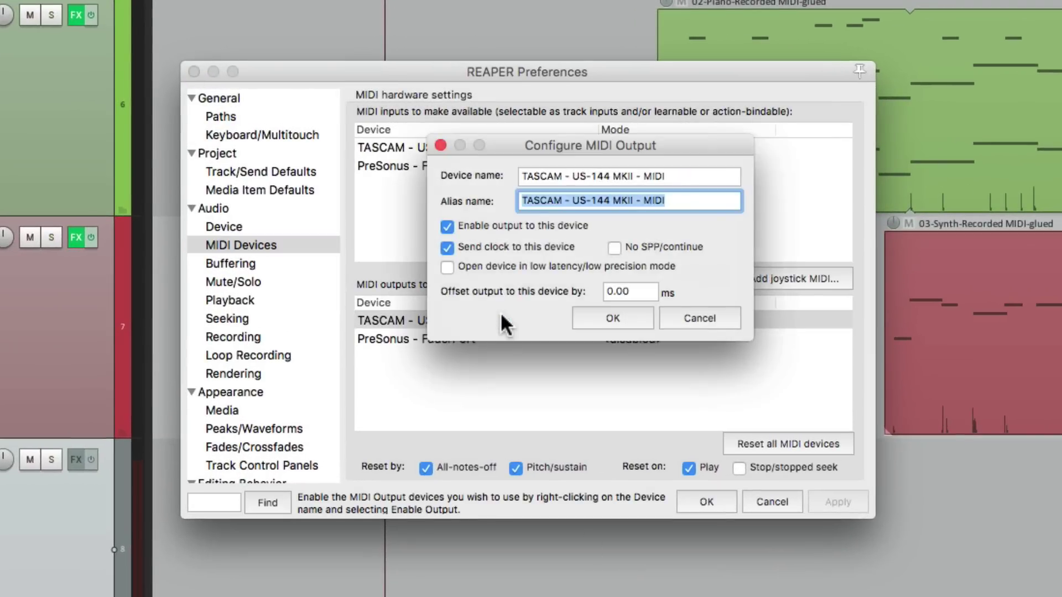
left_click(647, 292)
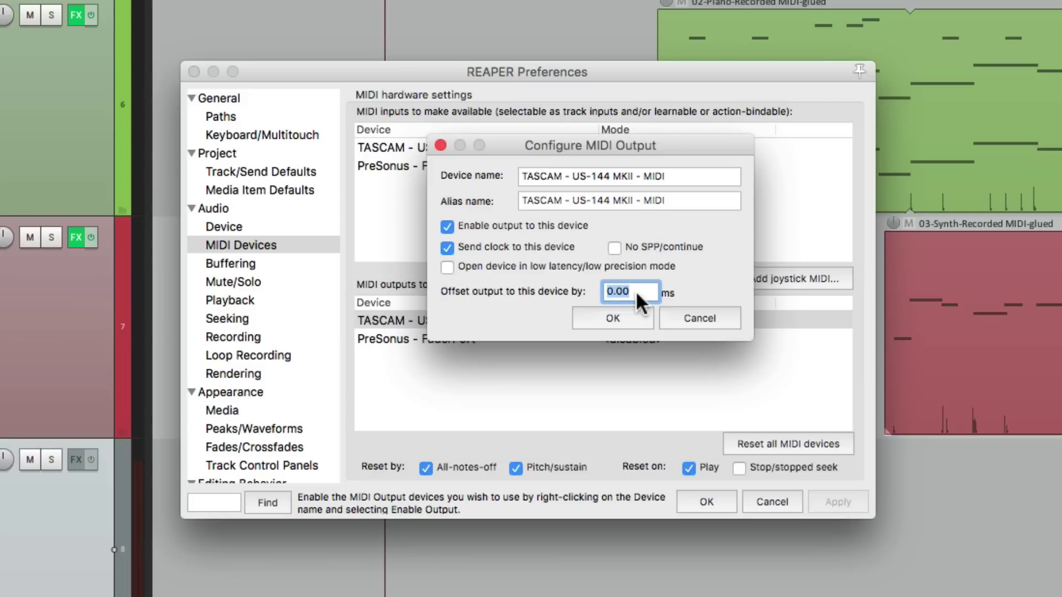
left_click(628, 317)
left_click(698, 501)
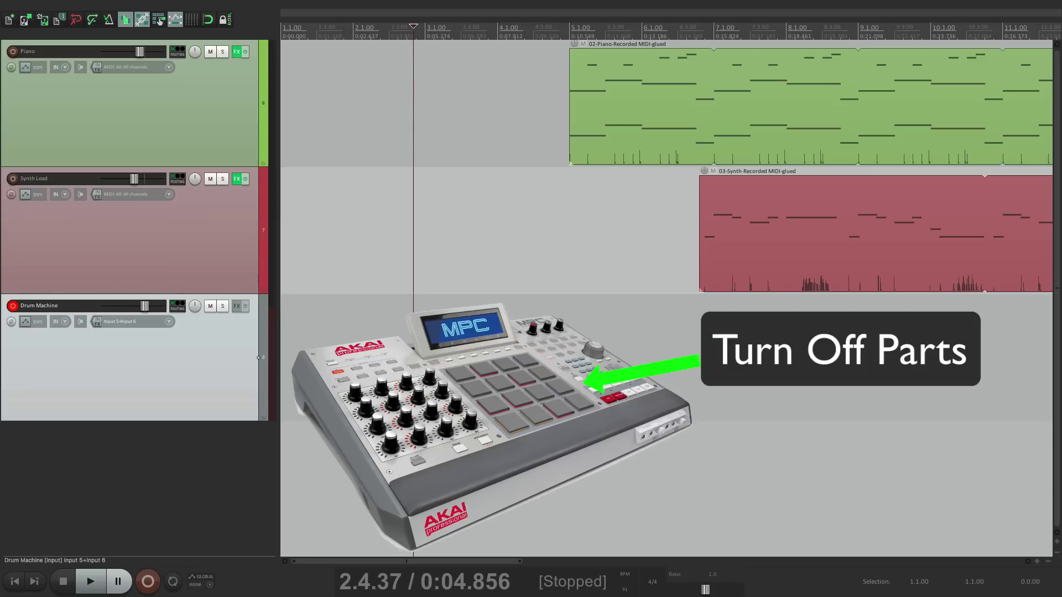
key("space")
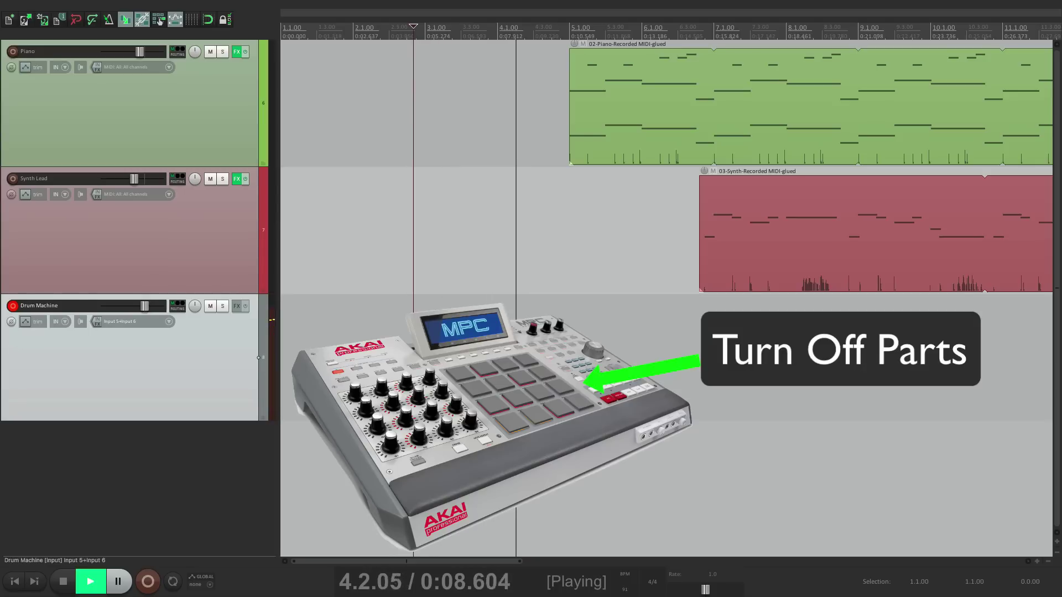
key("space")
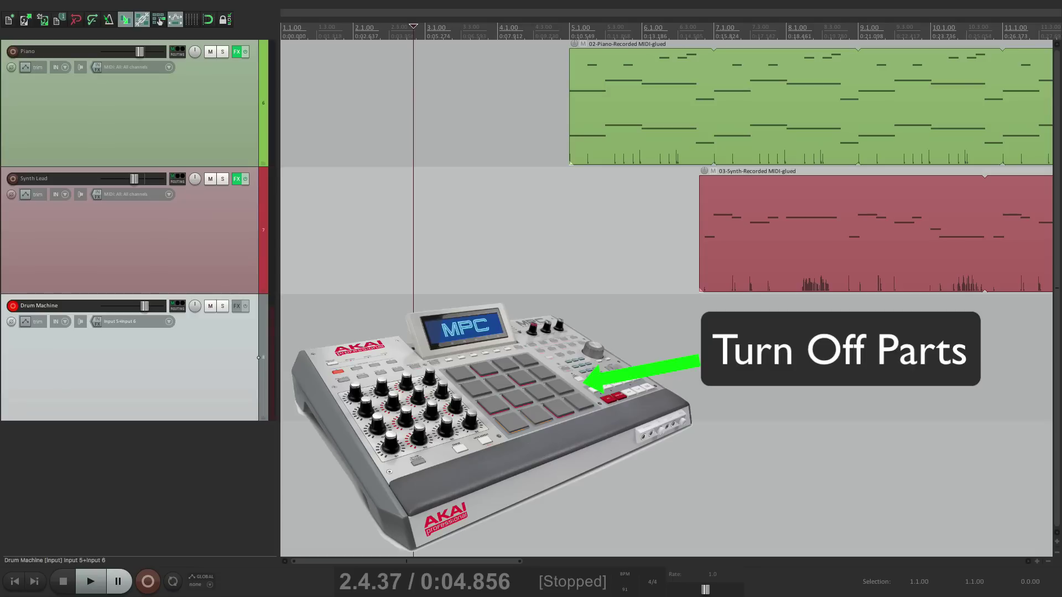
key("space")
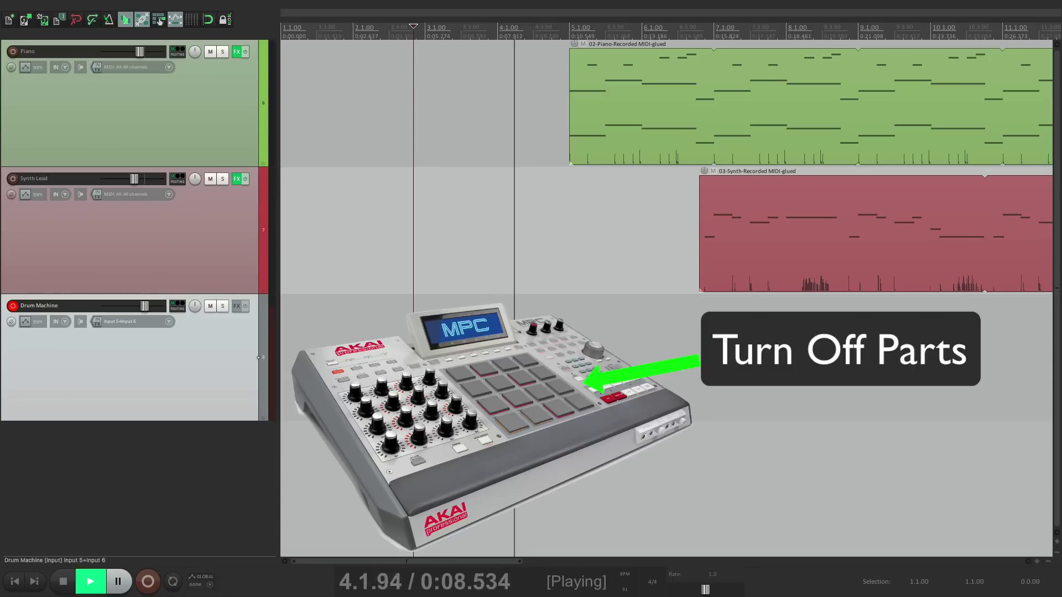
key("space")
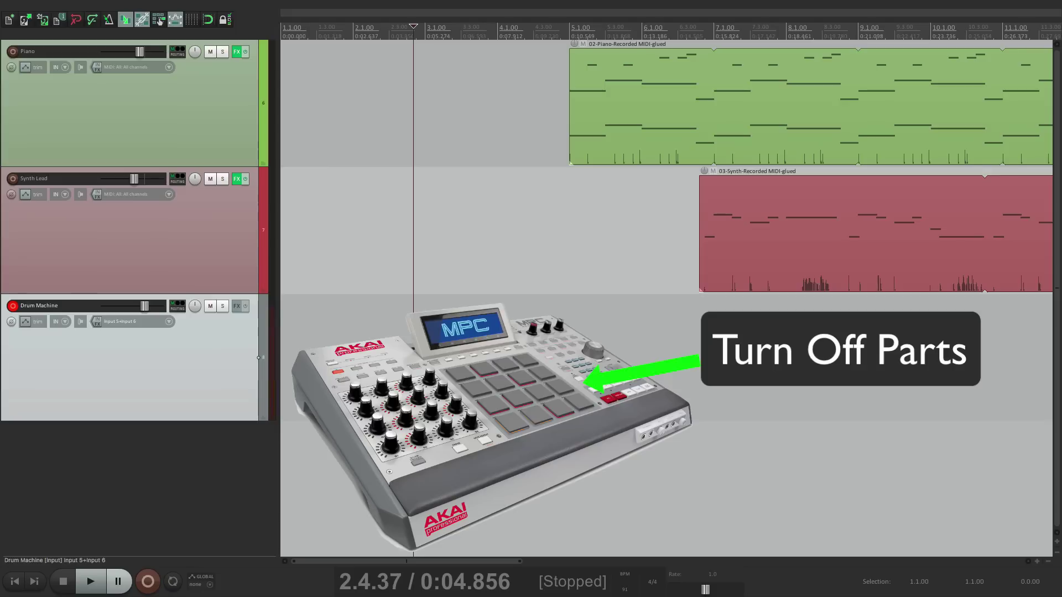
key("space")
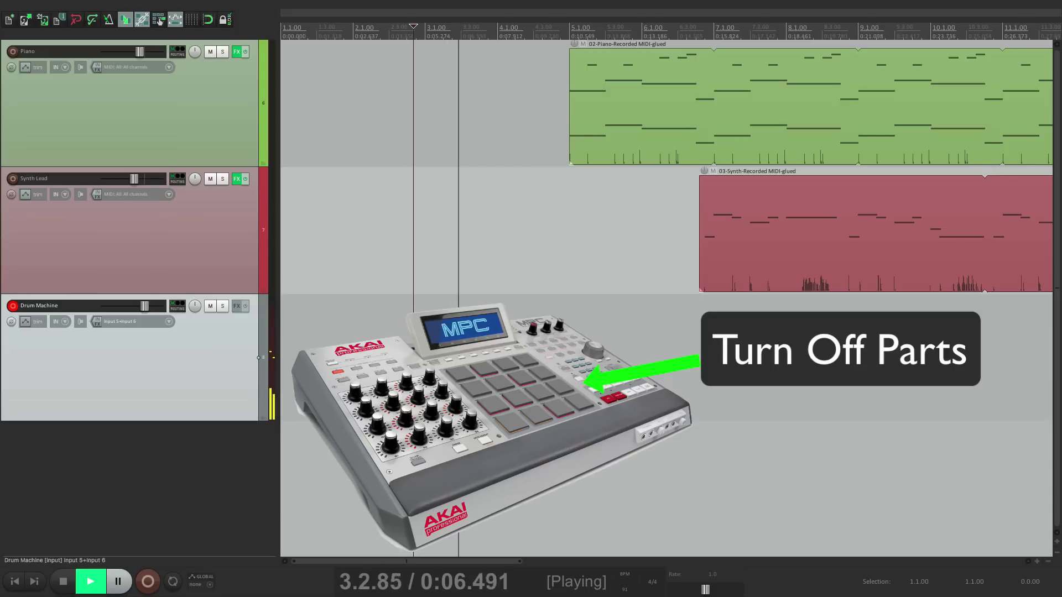
key("space")
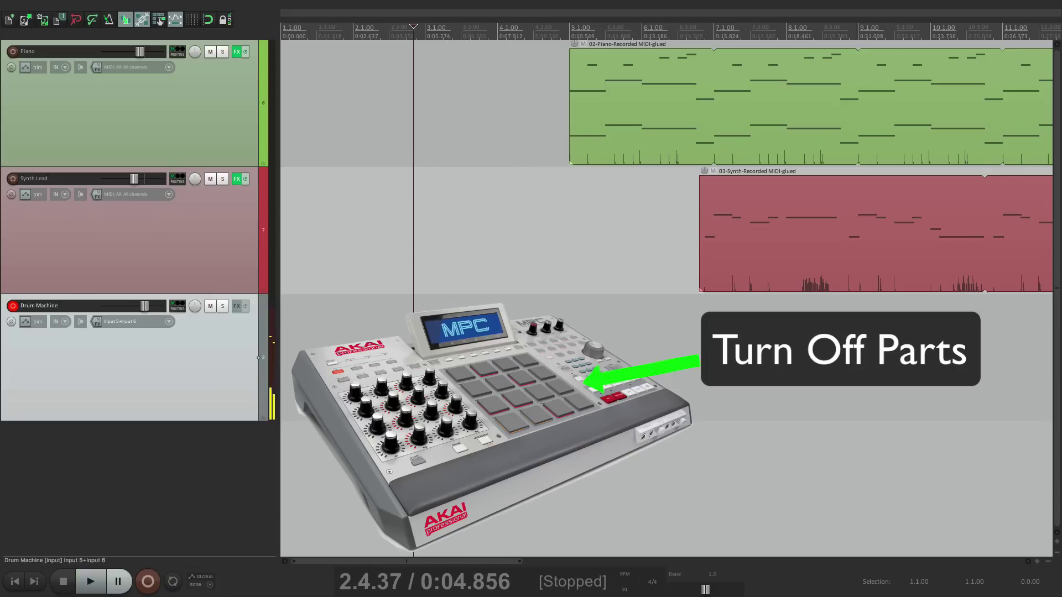
key("space")
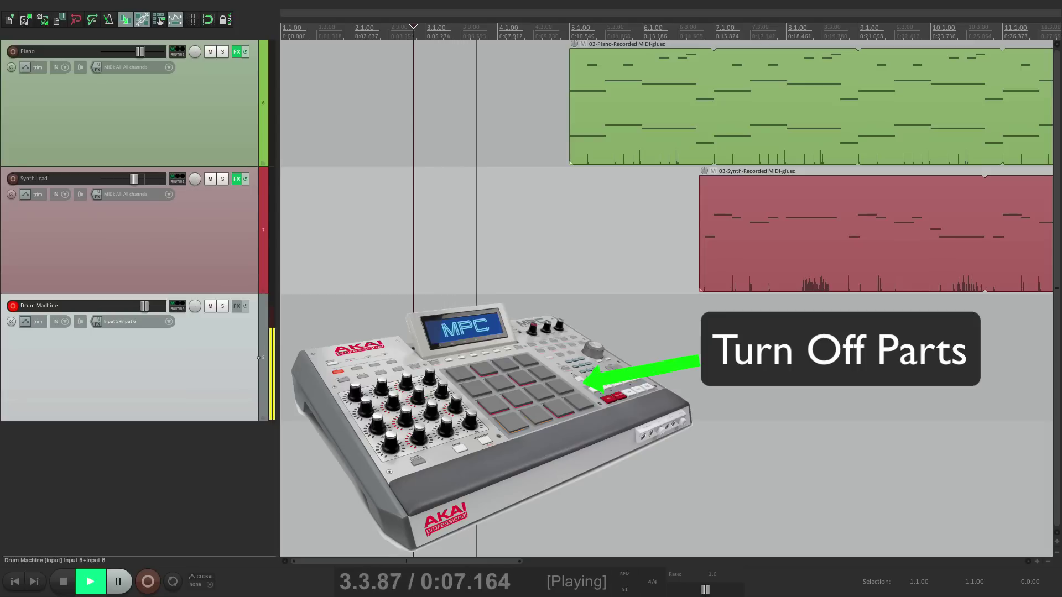
key("space")
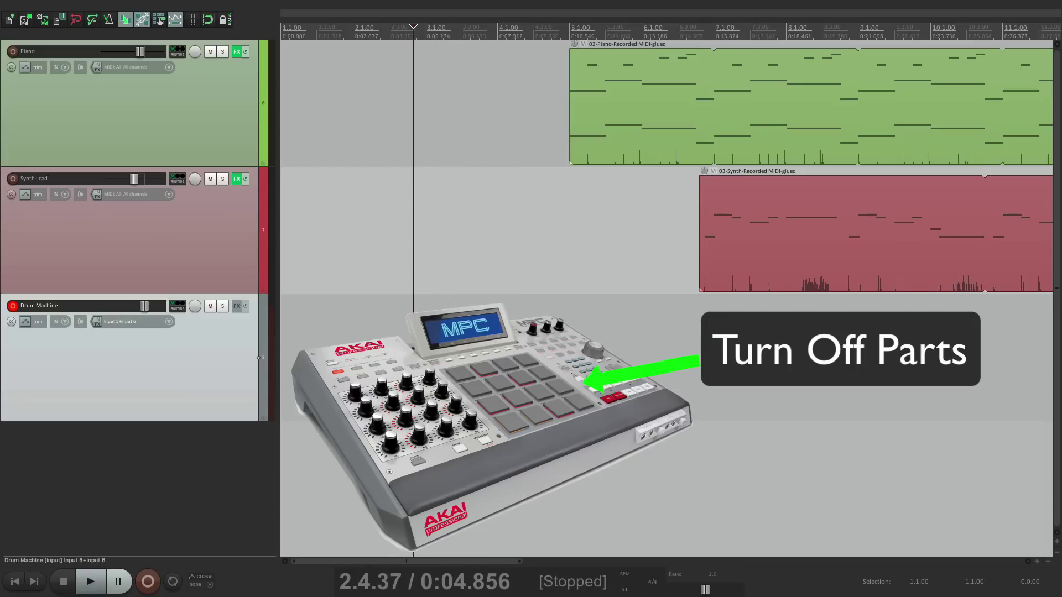
key("space")
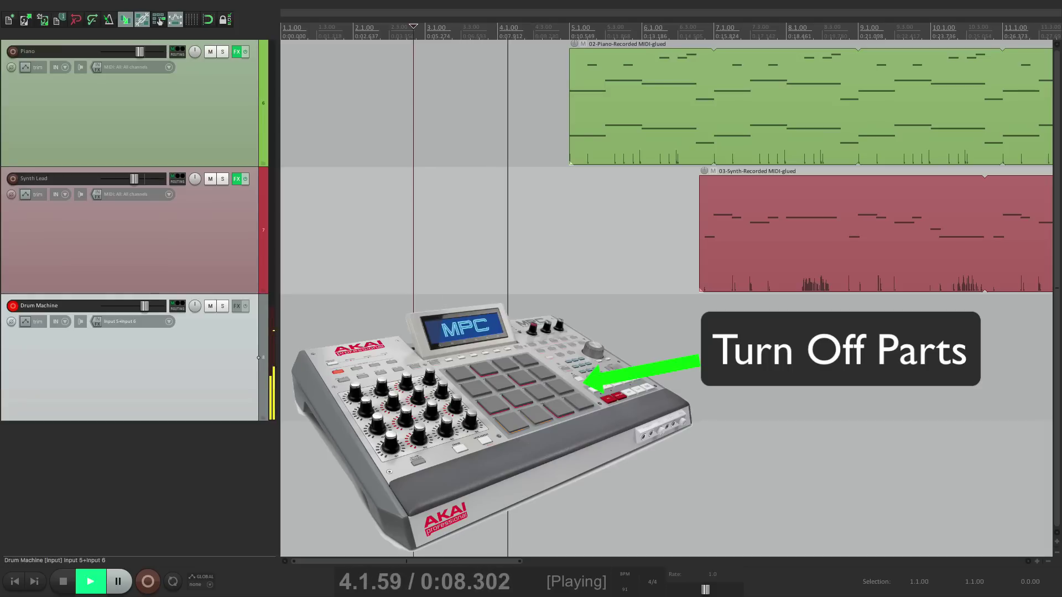
key("space")
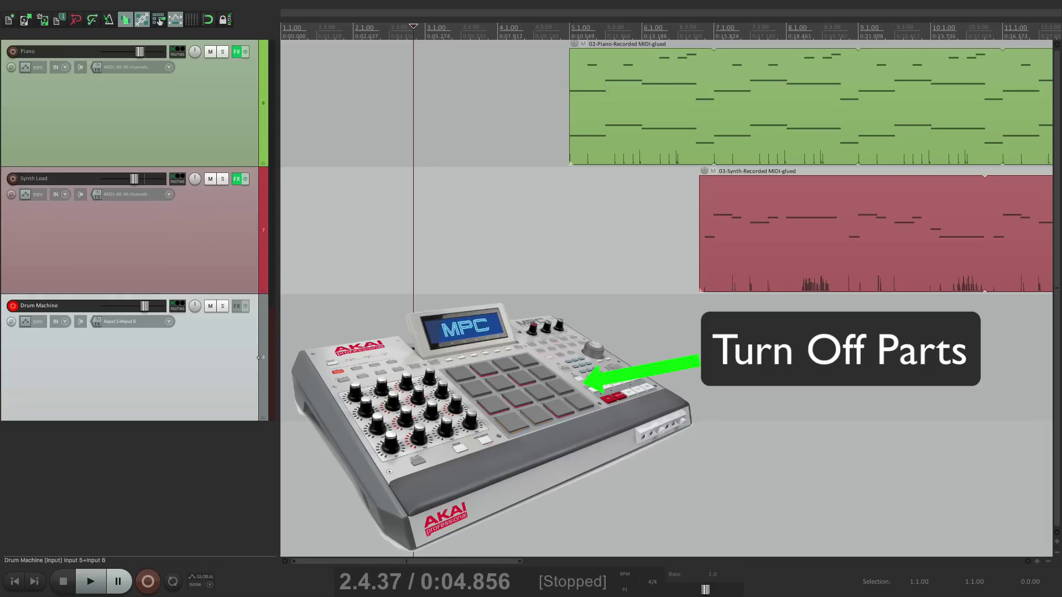